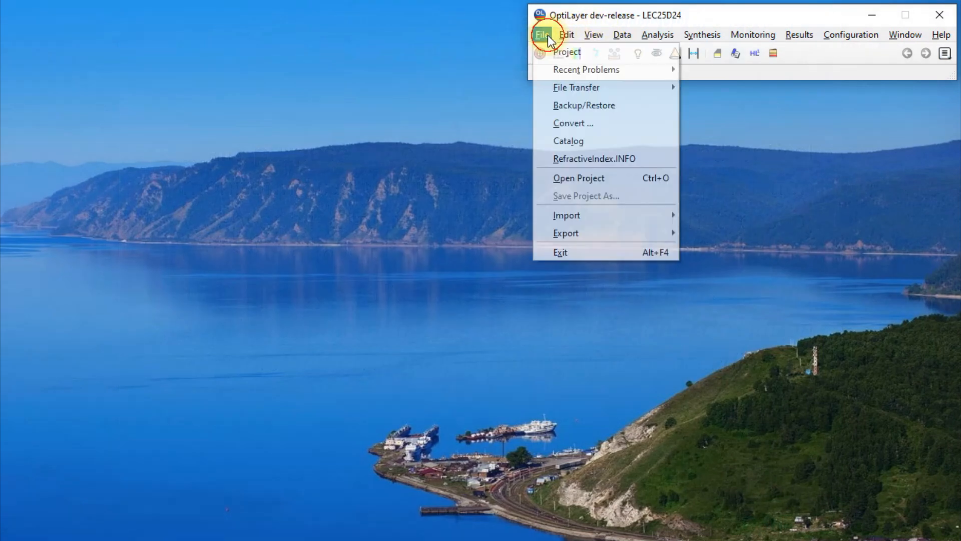
Step: Open the project LEC25D25 from the OptiLayer root directory
{"action": "left_click", "coordinate": [558, 52]}
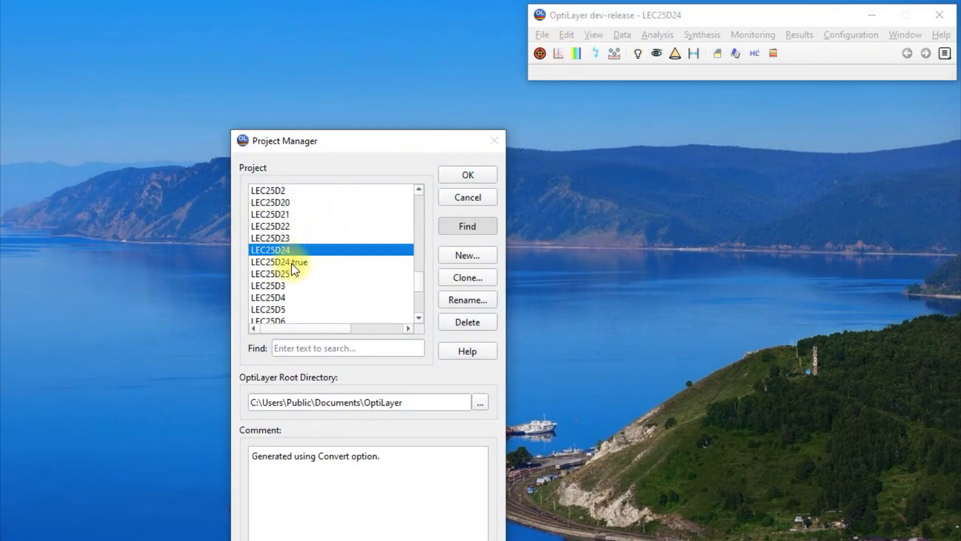
{"action": "left_click", "coordinate": [264, 273]}
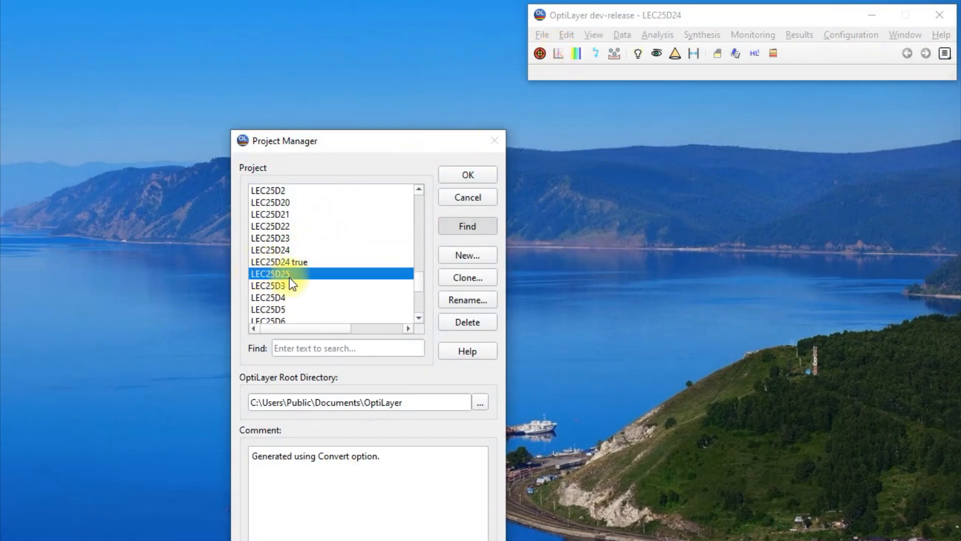
{"action": "left_click", "coordinate": [468, 176]}
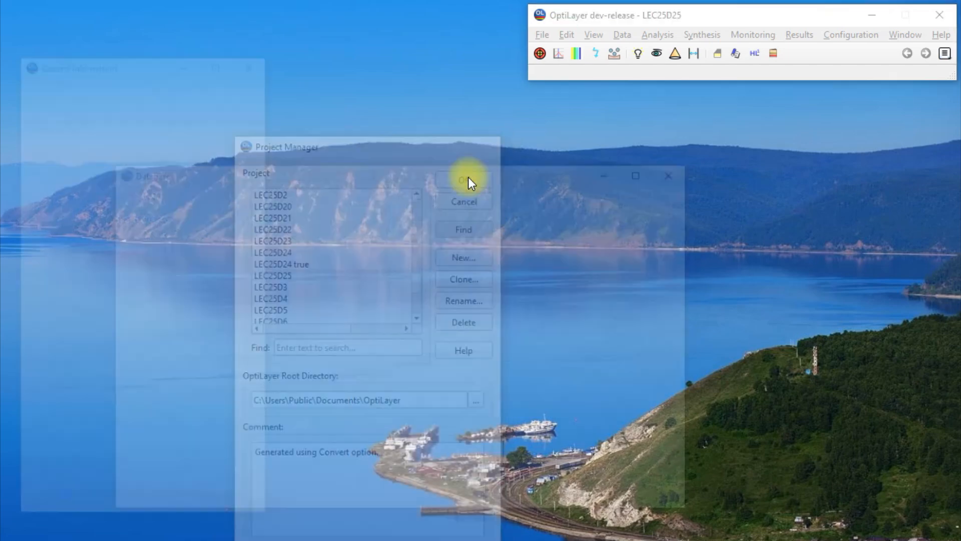
Step: Load the substrate 1.52 and the layer materials 1.45 and 2.35 from the project database
{"action": "left_click", "coordinate": [623, 36]}
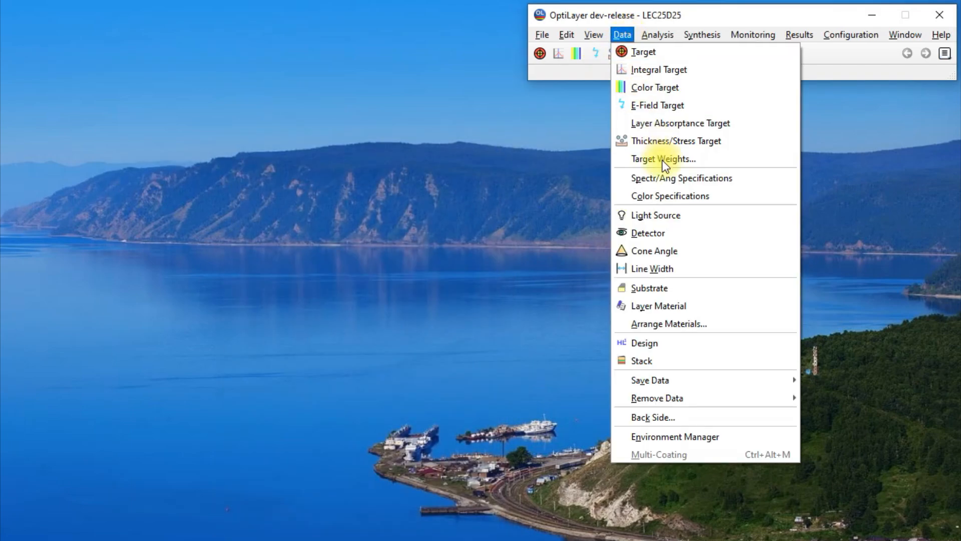
{"action": "left_click", "coordinate": [669, 289]}
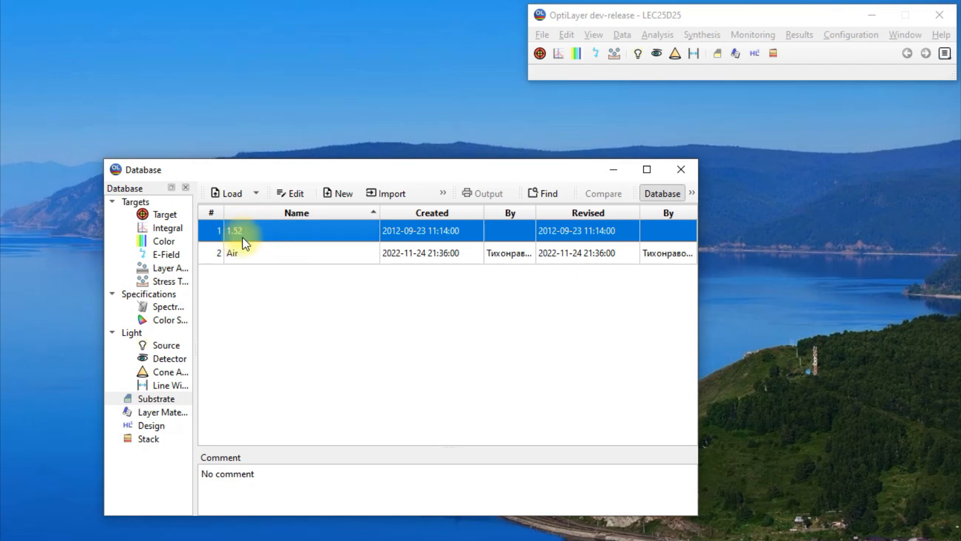
{"action": "left_click", "coordinate": [159, 411]}
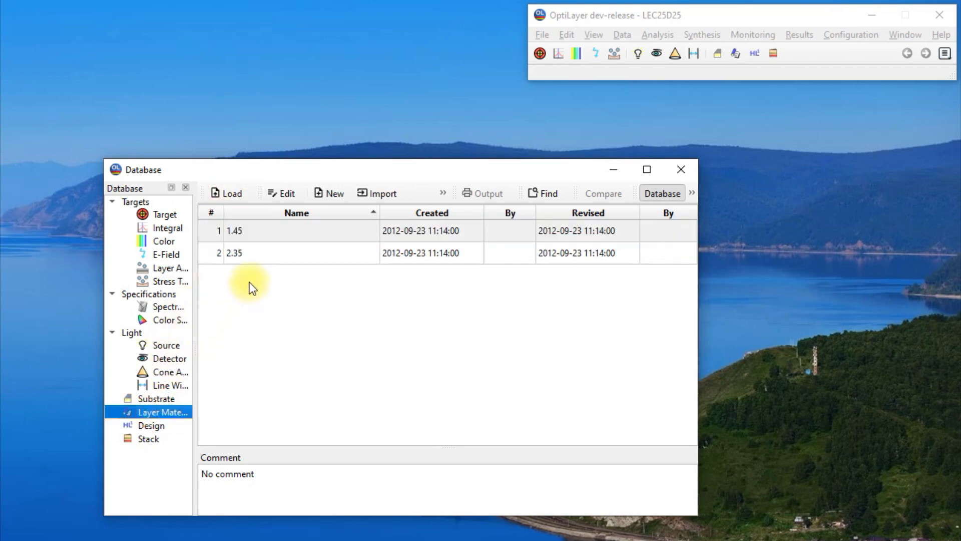
{"action": "left_click", "coordinate": [234, 235]}
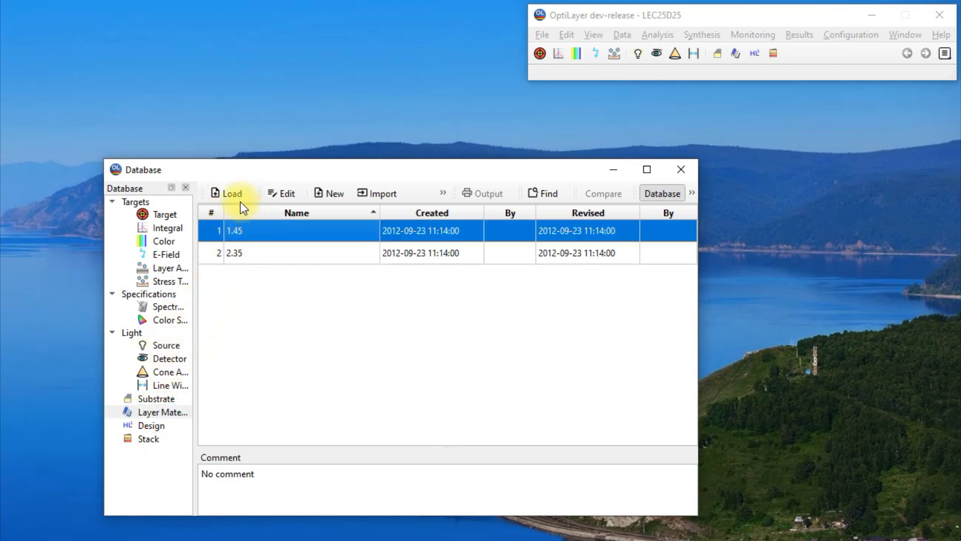
{"action": "left_click", "coordinate": [243, 253]}
Step: Load the design NP SWP filter (2.35, 1.45) and the target Non-polarizing short pass filter, then close the database
{"action": "left_click", "coordinate": [143, 426]}
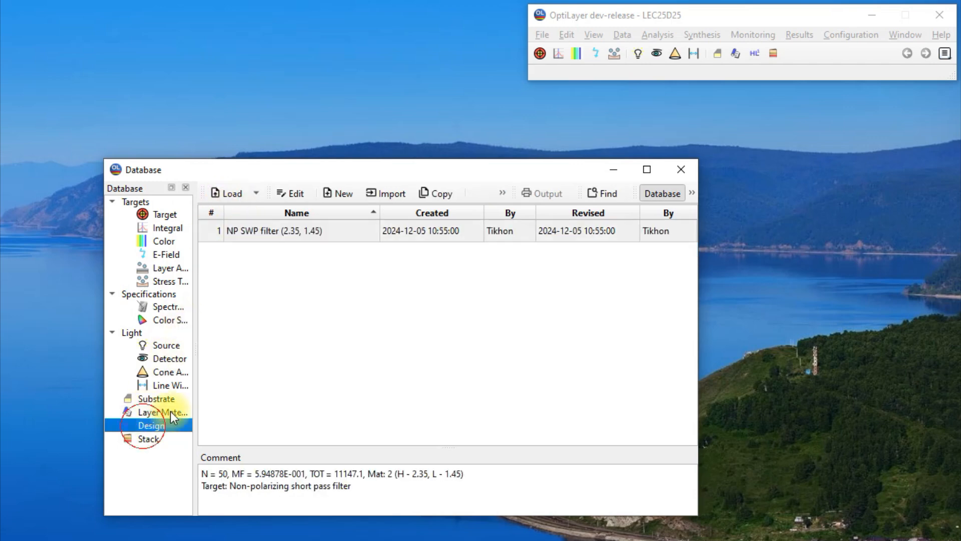
{"action": "left_click", "coordinate": [244, 235]}
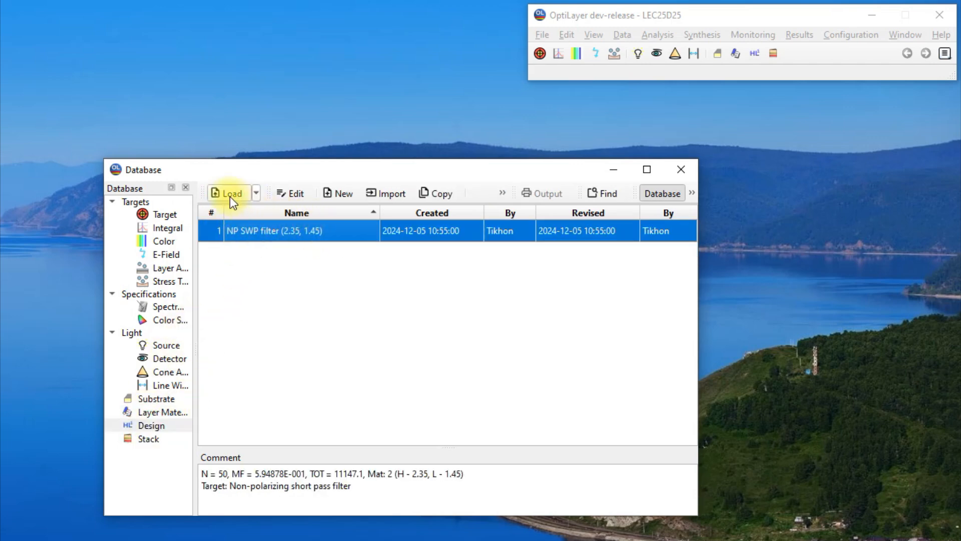
{"action": "left_click", "coordinate": [165, 214]}
{"action": "left_click", "coordinate": [228, 235]}
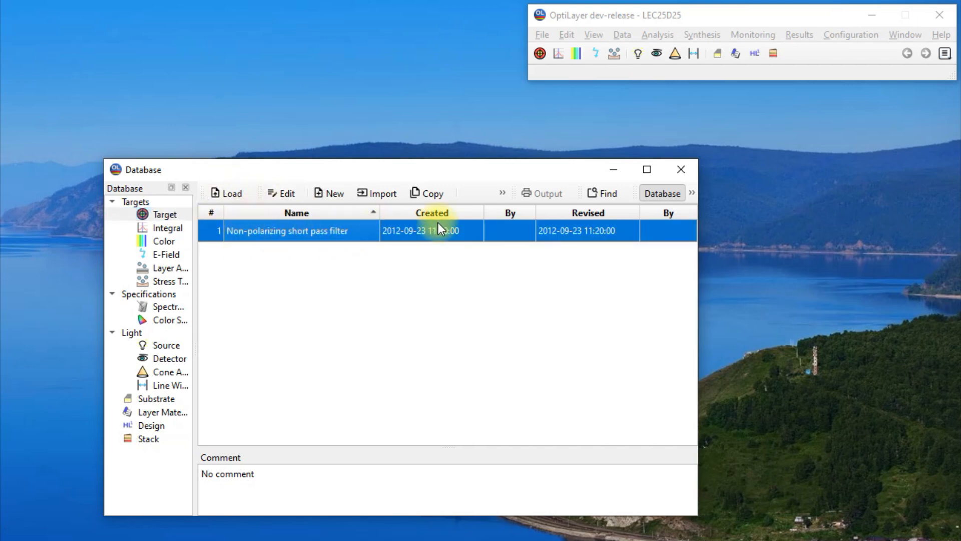
{"action": "left_click", "coordinate": [686, 168]}
Step: Plot the transmittance, reflectance and phase characteristics of the loaded design and move the plot clear of the main window
{"action": "left_click", "coordinate": [655, 35]}
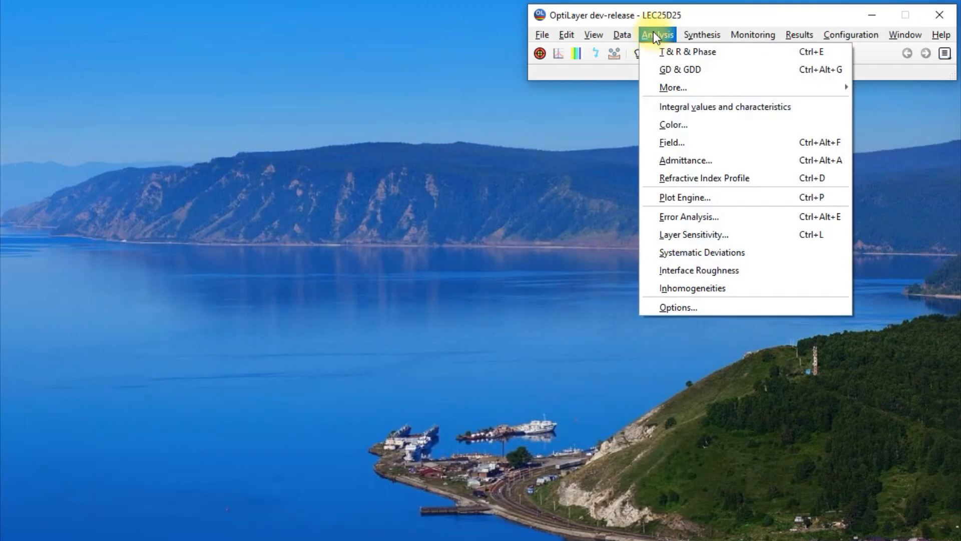
{"action": "left_click", "coordinate": [659, 52]}
{"action": "left_click_drag", "start_coordinate": [533, 175], "coordinate": [294, 110]}
Step: Check the incidence angles of the S- and P-polarized reflectance curves in the plot options
{"action": "right_click", "coordinate": [282, 200]}
{"action": "left_click", "coordinate": [311, 321]}
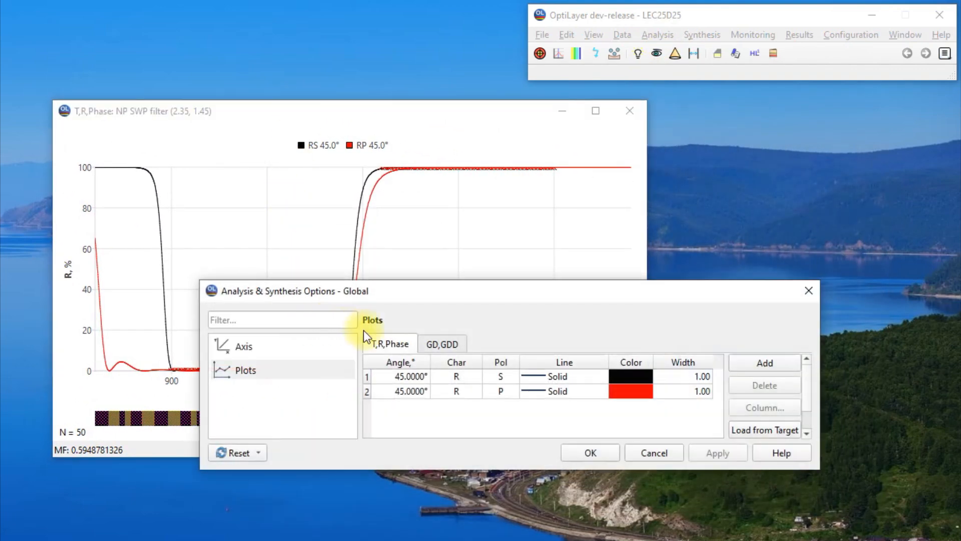
{"action": "double_click", "coordinate": [403, 376]}
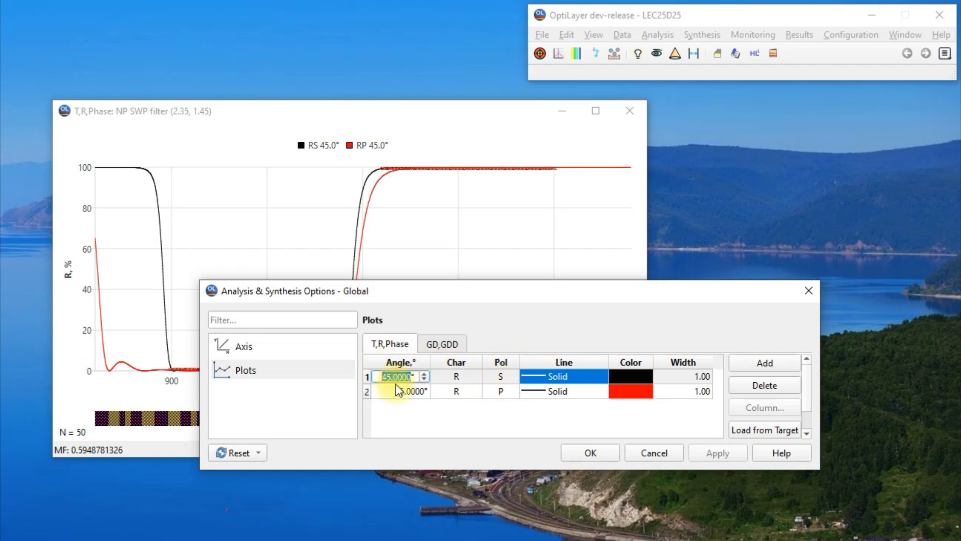
{"action": "double_click", "coordinate": [396, 390]}
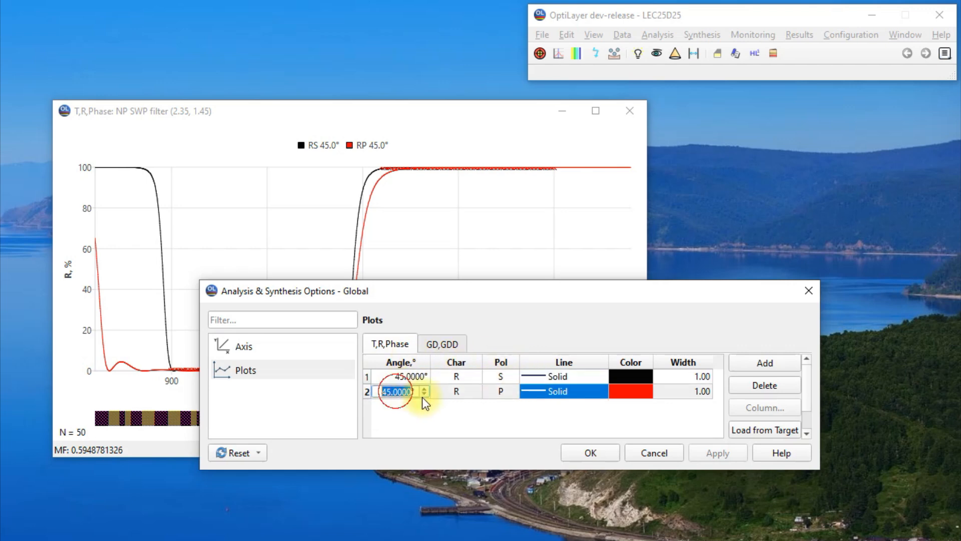
{"action": "left_click", "coordinate": [591, 452]}
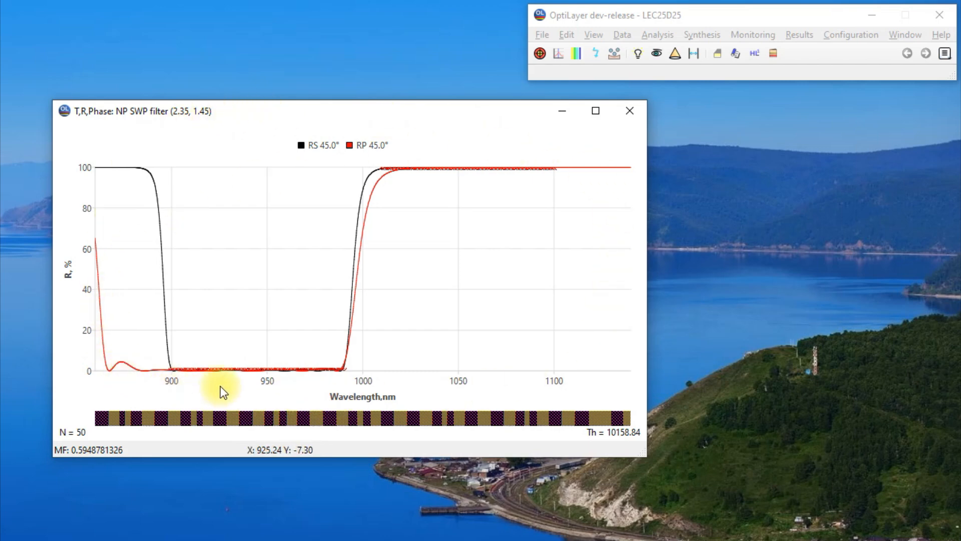
Step: Open the error self-compensation setup for broadband monitoring and place it beside the reflectance plot
{"action": "left_click", "coordinate": [753, 34]}
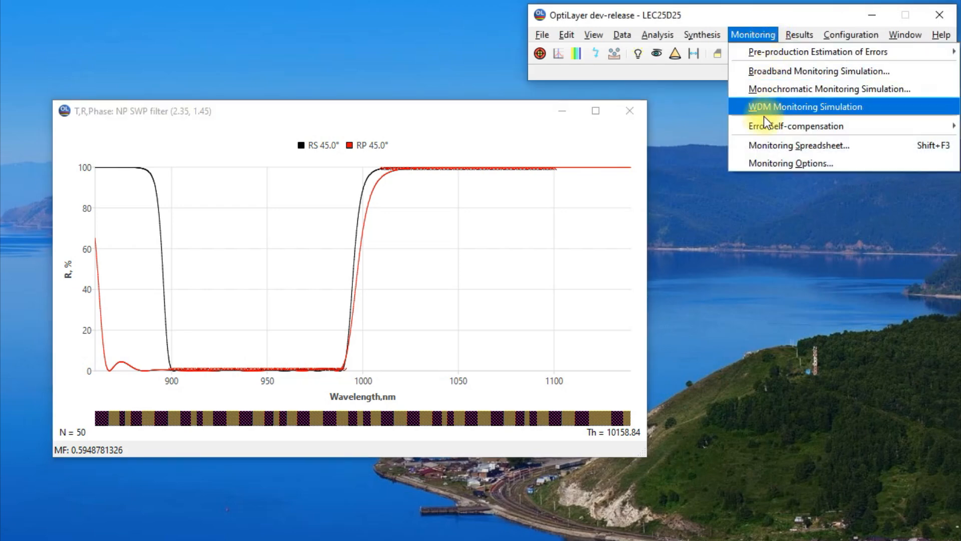
{"action": "mouse_move", "coordinate": [749, 133]}
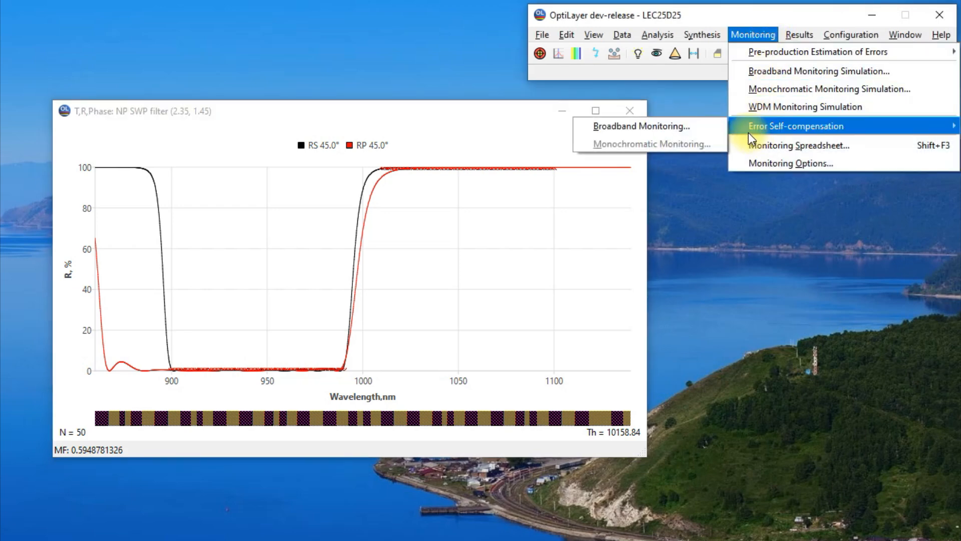
{"action": "left_click", "coordinate": [684, 131]}
{"action": "left_click_drag", "start_coordinate": [425, 216], "coordinate": [819, 134]}
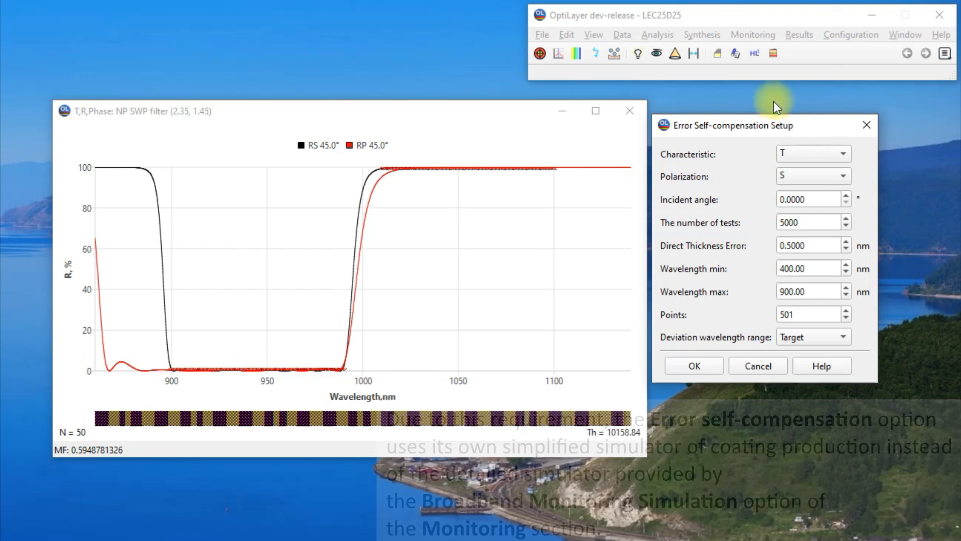
Step: Review the characteristic, incident angle and number of tests in the error self-compensation setup
{"action": "left_click", "coordinate": [836, 155]}
{"action": "left_click", "coordinate": [801, 155]}
{"action": "left_click_drag", "start_coordinate": [813, 199], "coordinate": [776, 201]}
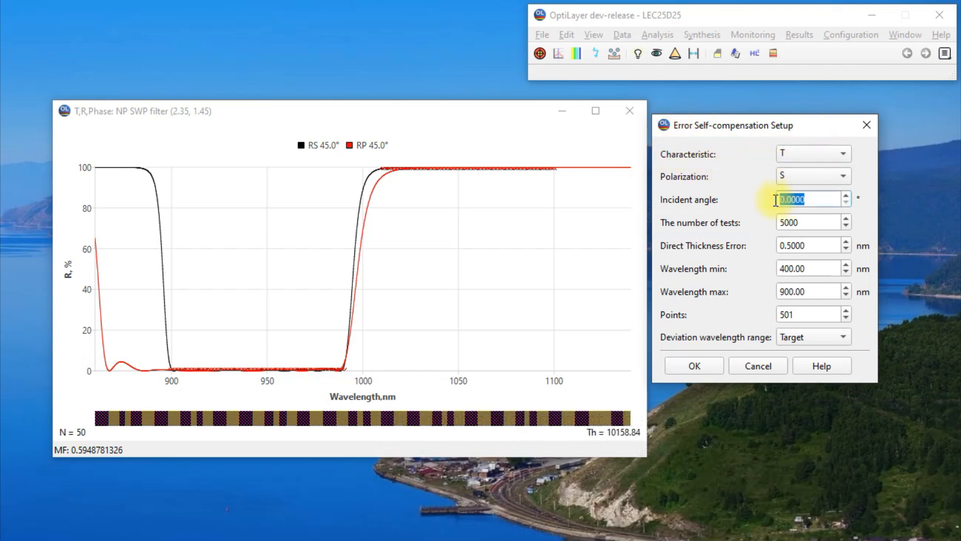
{"action": "left_click", "coordinate": [814, 201]}
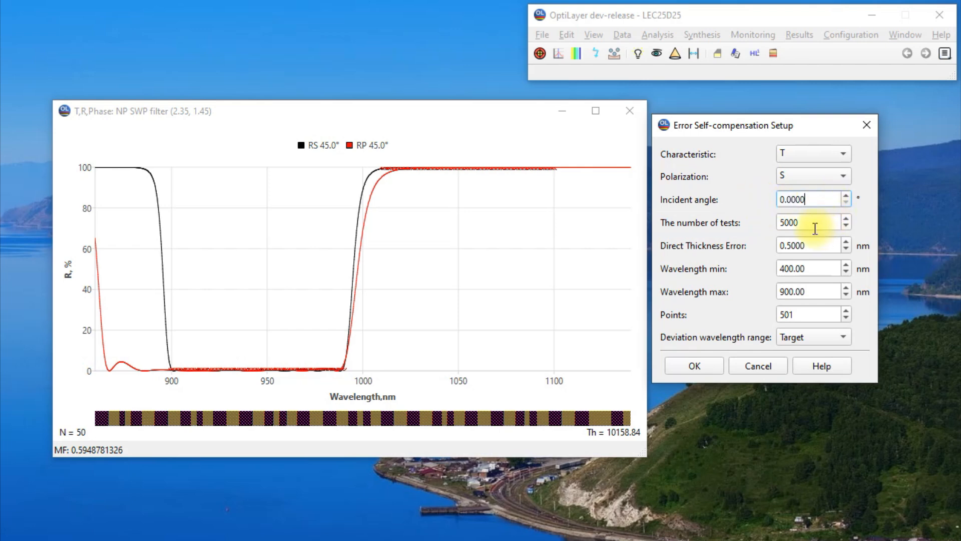
{"action": "key", "text": "Tab"}
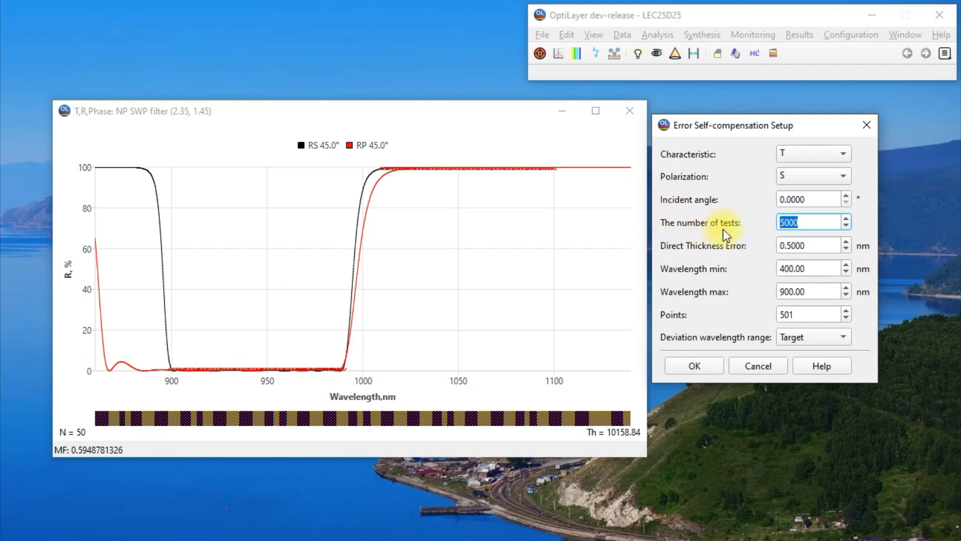
{"action": "left_click", "coordinate": [807, 222]}
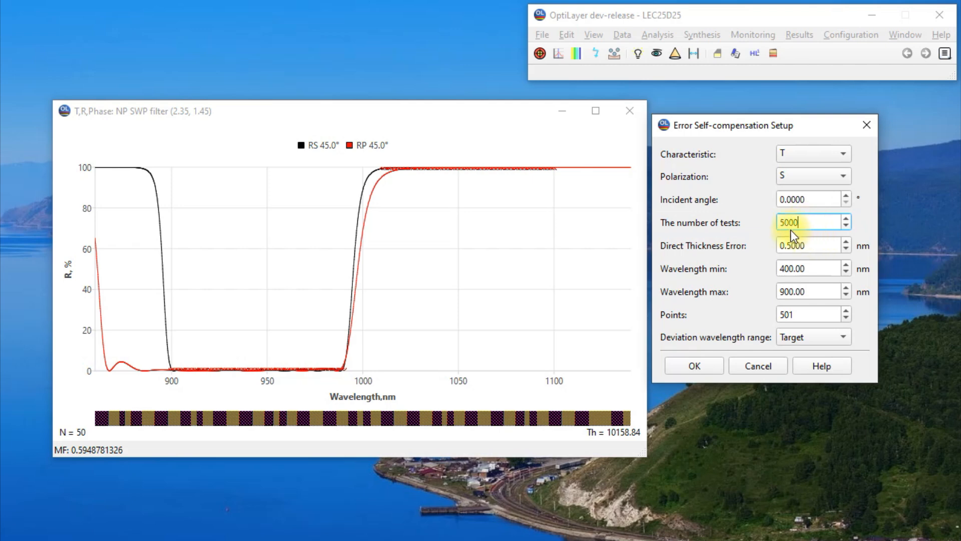
Step: Run the error self-compensation simulation with a 0.5 nm direct thickness error and 501 points from 400 to 900 nm
{"action": "left_click_drag", "start_coordinate": [806, 245], "coordinate": [777, 246]}
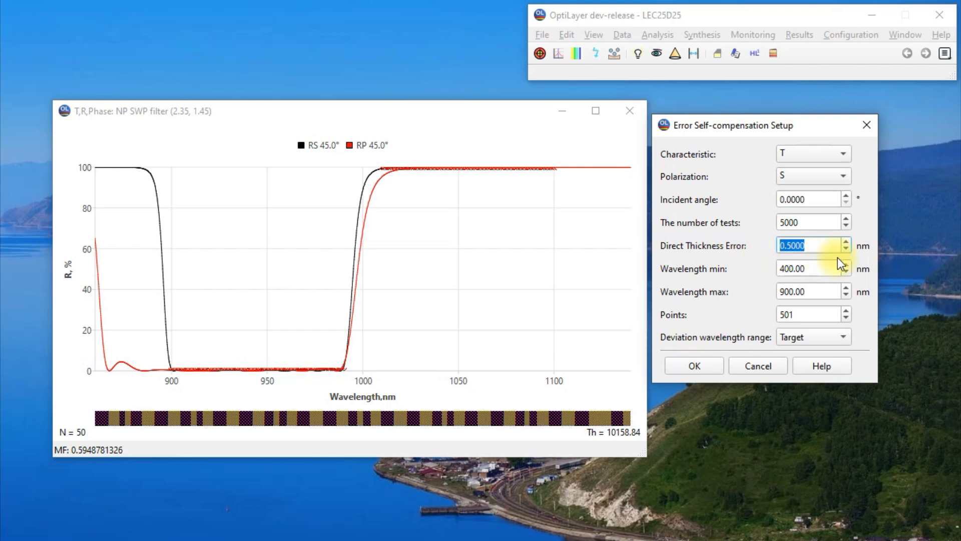
{"action": "left_click", "coordinate": [818, 247]}
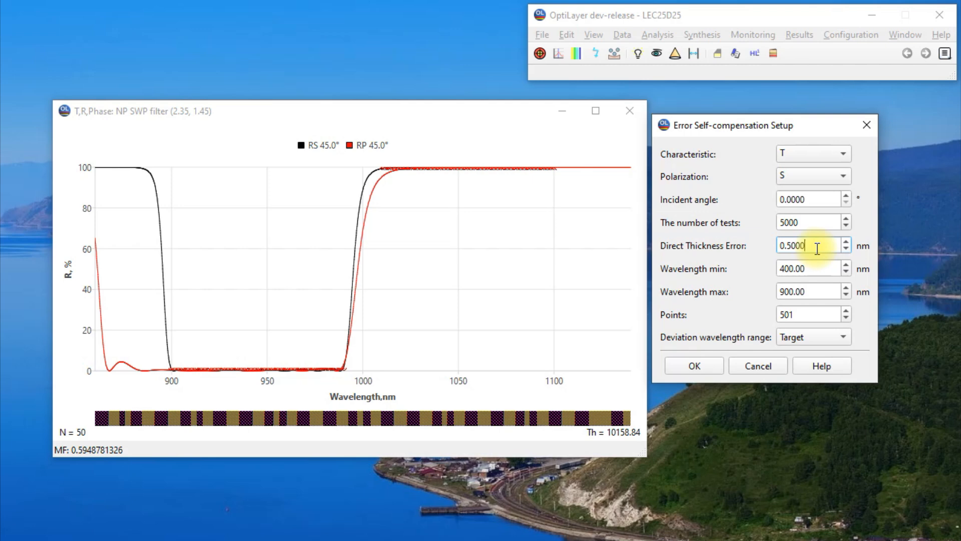
{"action": "left_click_drag", "start_coordinate": [817, 268], "coordinate": [773, 273]}
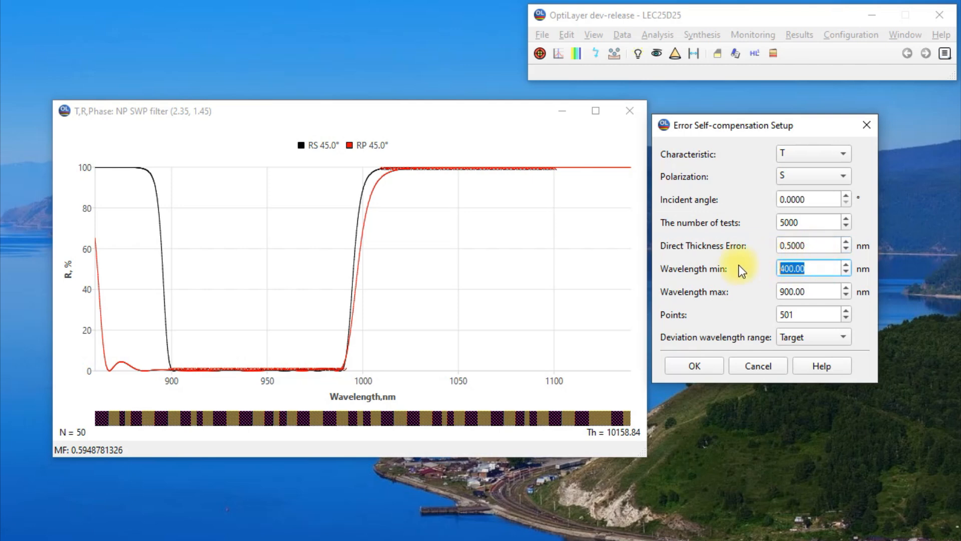
{"action": "left_click_drag", "start_coordinate": [796, 292], "coordinate": [759, 292]}
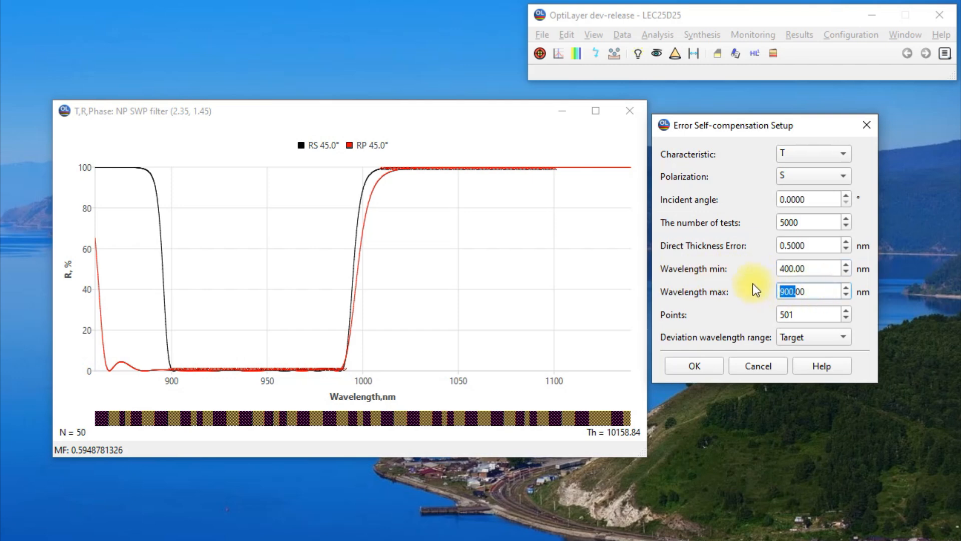
{"action": "left_click_drag", "start_coordinate": [818, 313], "coordinate": [705, 301]}
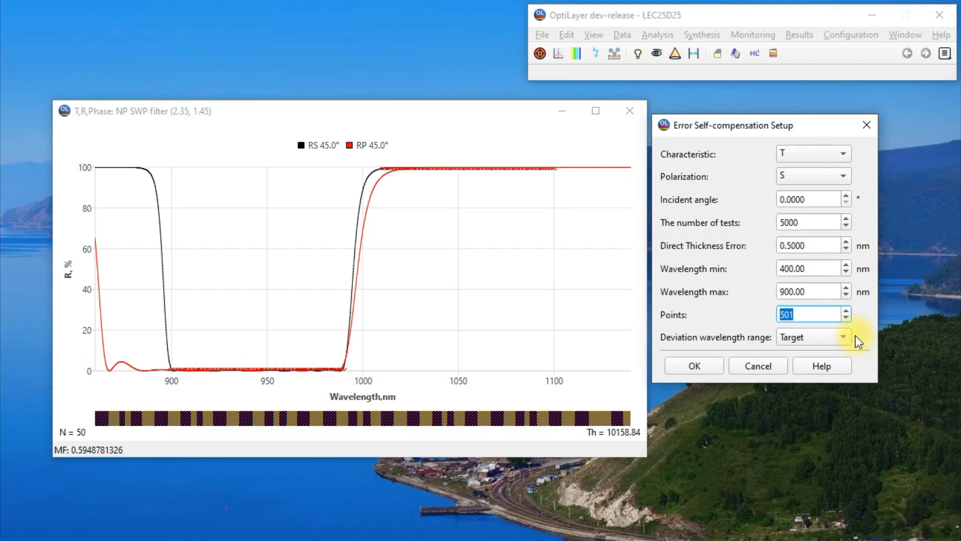
{"action": "left_click", "coordinate": [716, 368]}
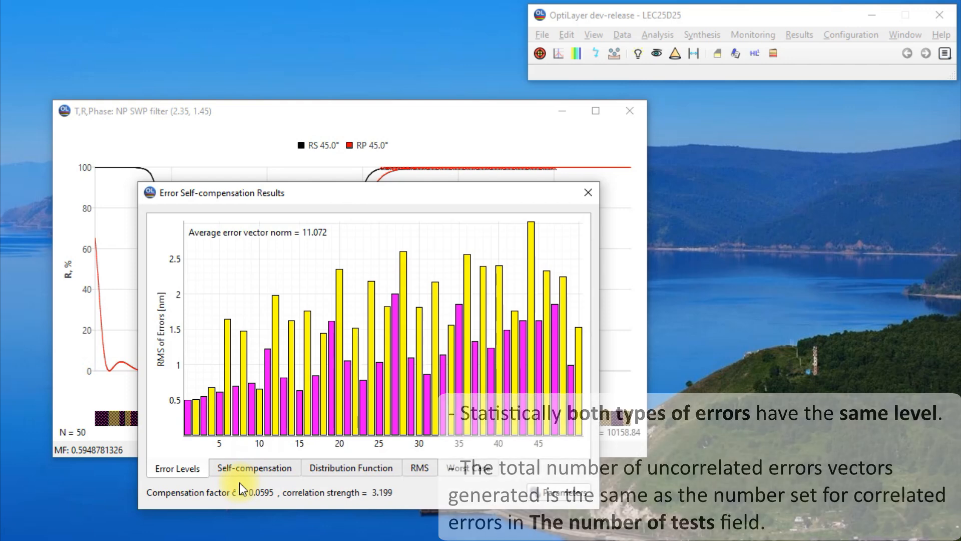
Step: Examine the self-compensation coefficient histogram and the cumulative merit function distribution, widening the results window
{"action": "left_click", "coordinate": [288, 471]}
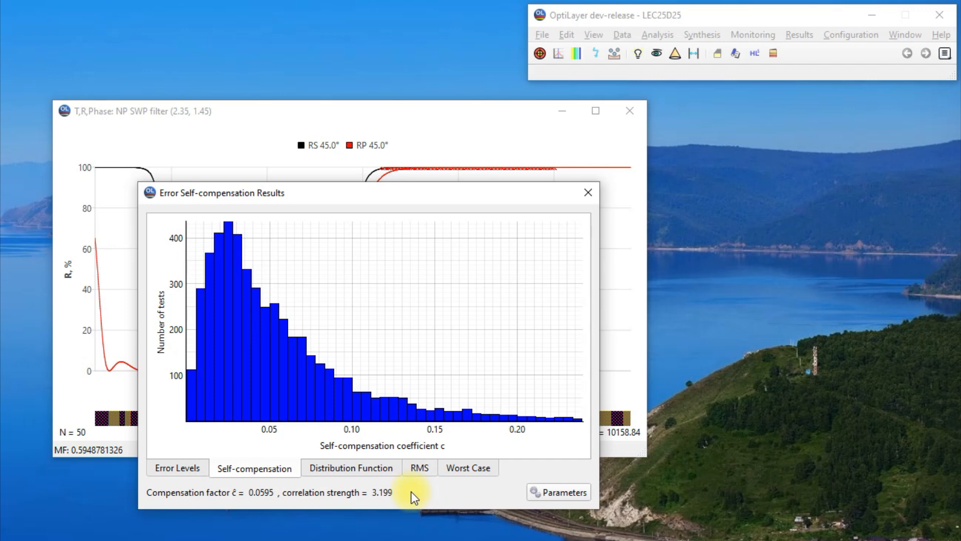
{"action": "left_click", "coordinate": [392, 469]}
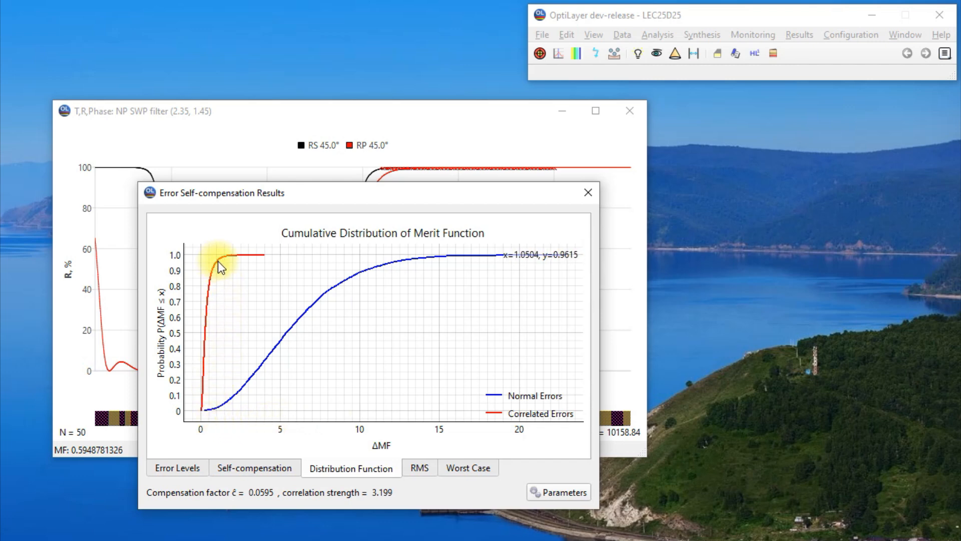
{"action": "left_click_drag", "start_coordinate": [599, 382], "coordinate": [714, 380]}
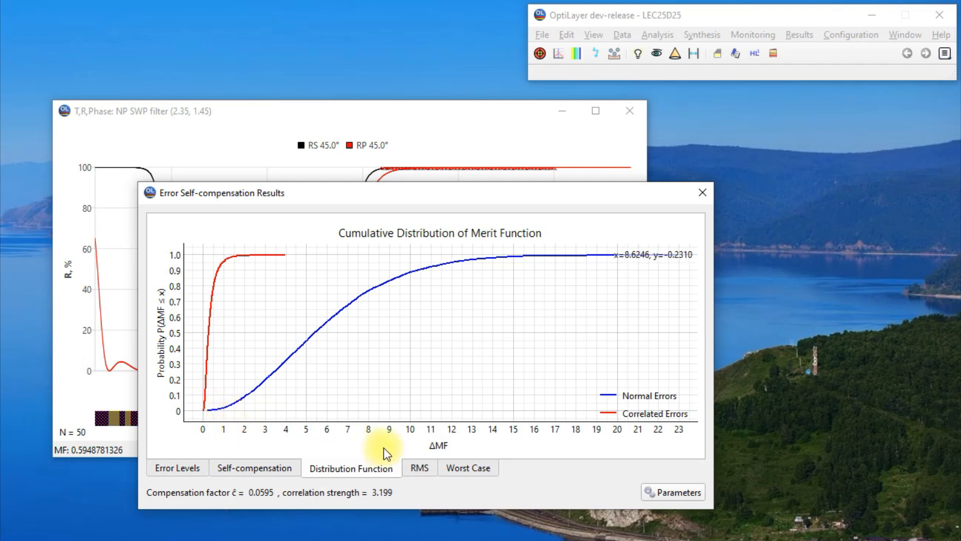
Step: Compare the RMS reflectance ranges of correlated and uncorrelated errors for the RS 45° and RP 45° curves
{"action": "left_click", "coordinate": [425, 473]}
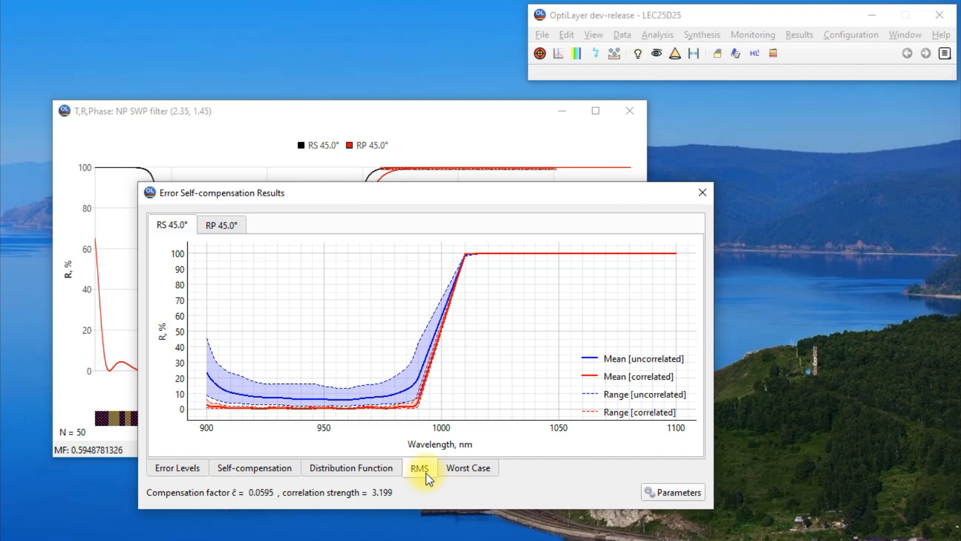
{"action": "left_click", "coordinate": [236, 228]}
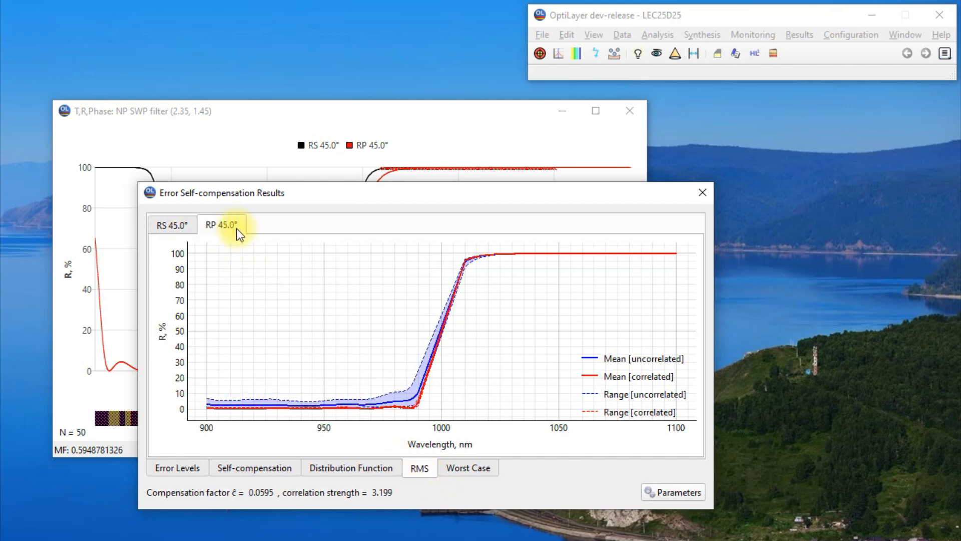
{"action": "left_click", "coordinate": [186, 232]}
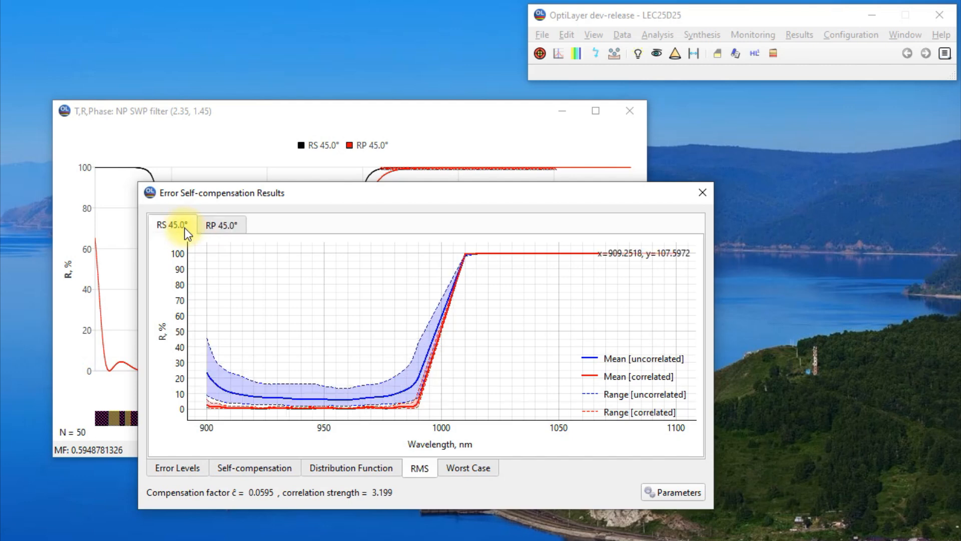